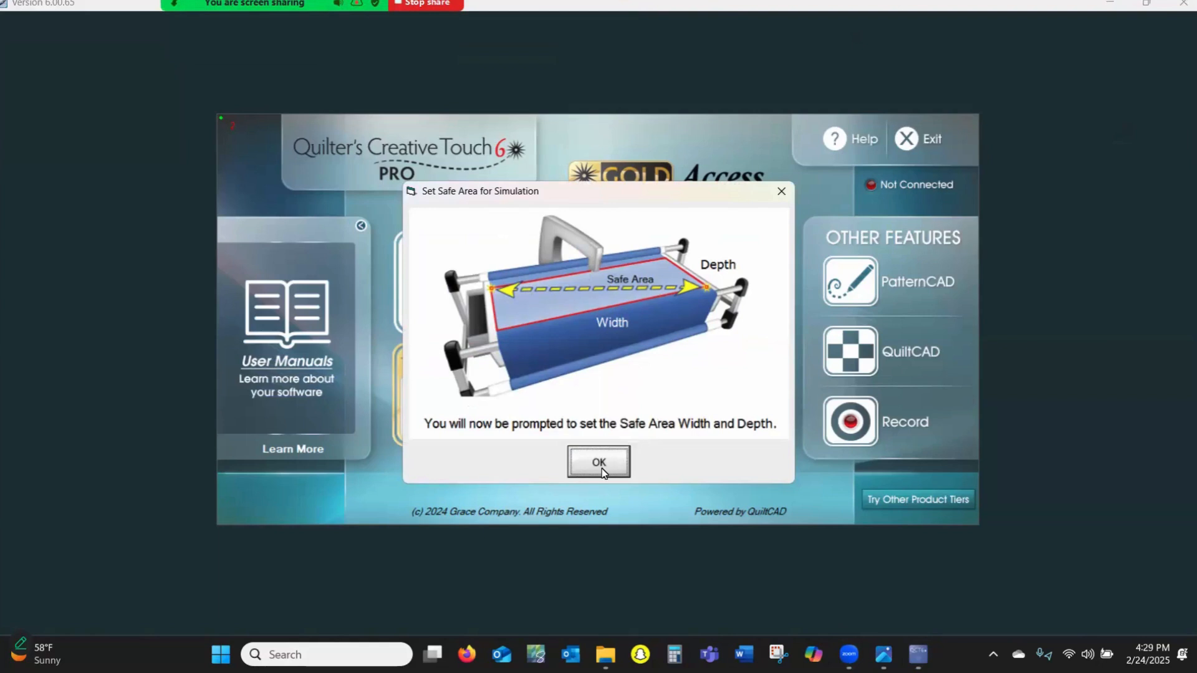
Accept a safe area 120 wide and 30 deep for the simulation.
left_click(598, 462)
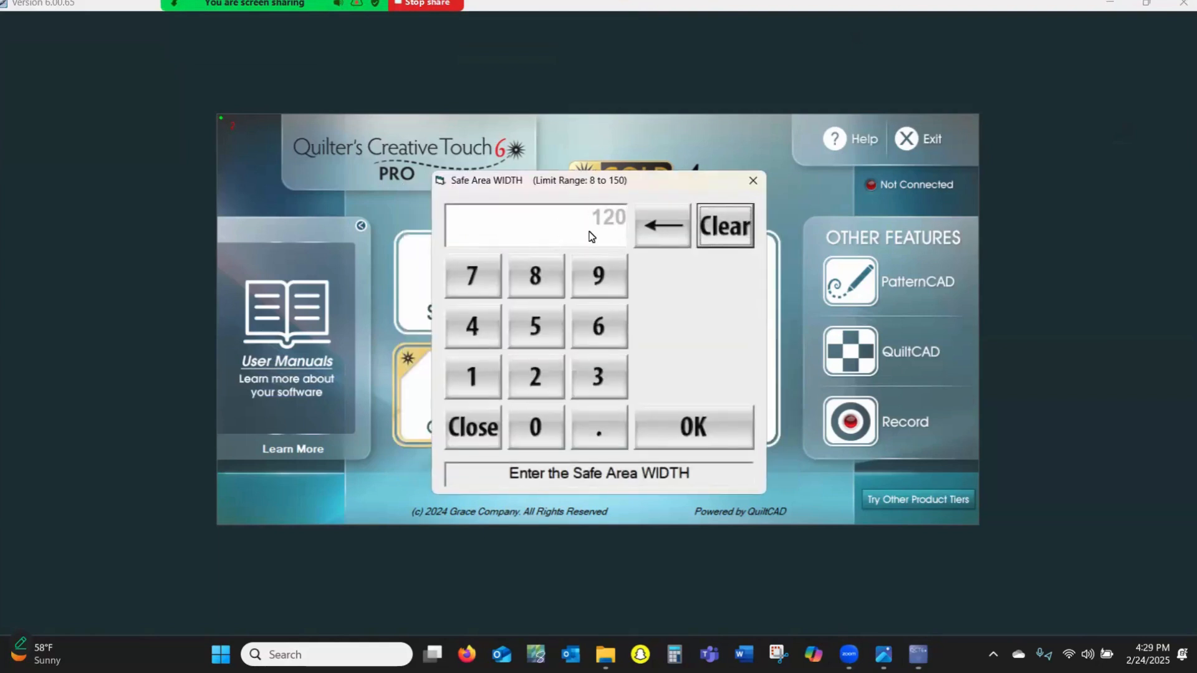
left_click(698, 430)
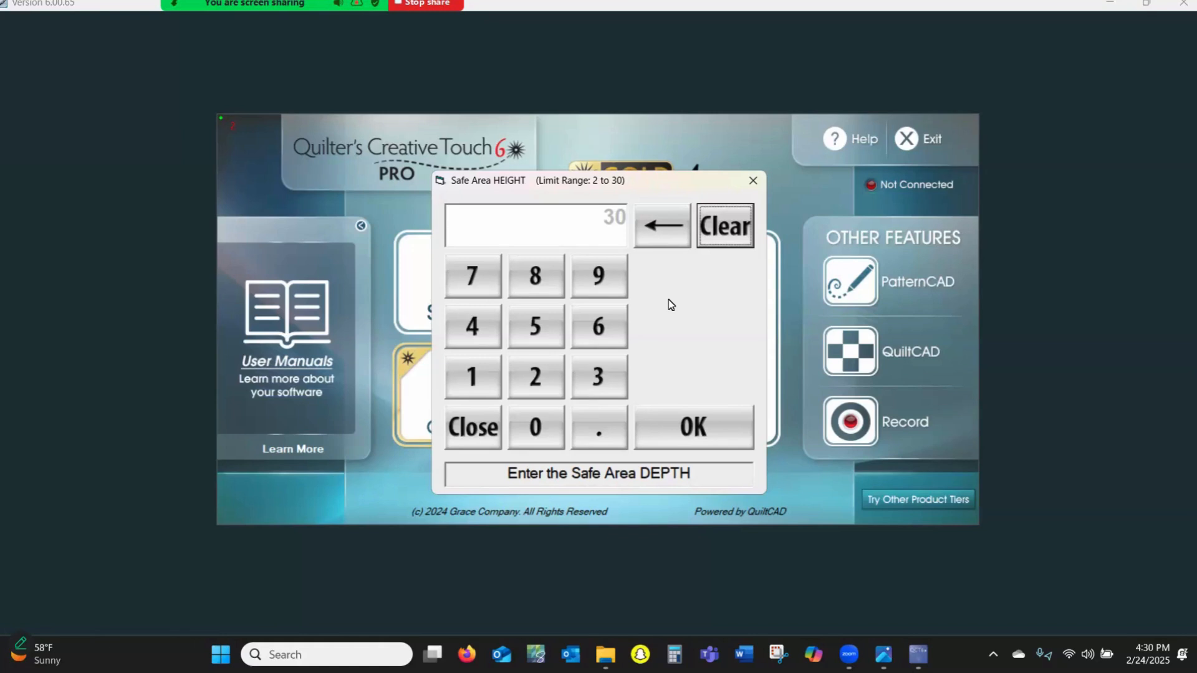
left_click(685, 438)
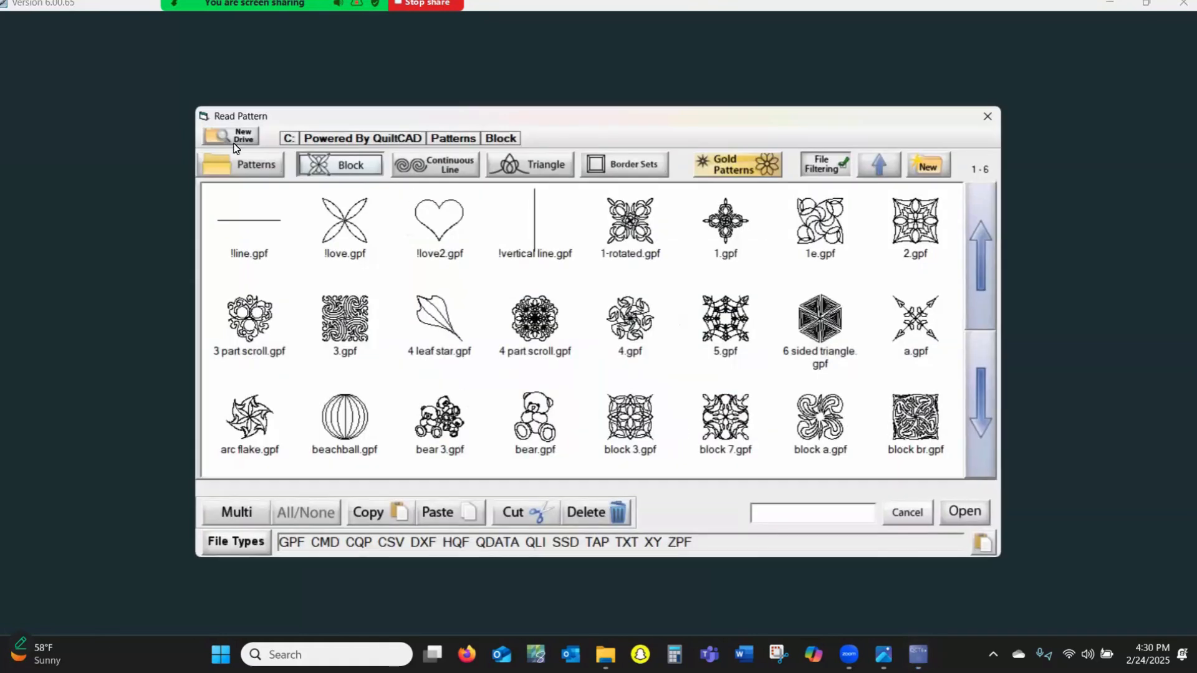
Open the pattern "optimized 17inch.gpf" from the Batch folder of the pattern library.
left_click(249, 169)
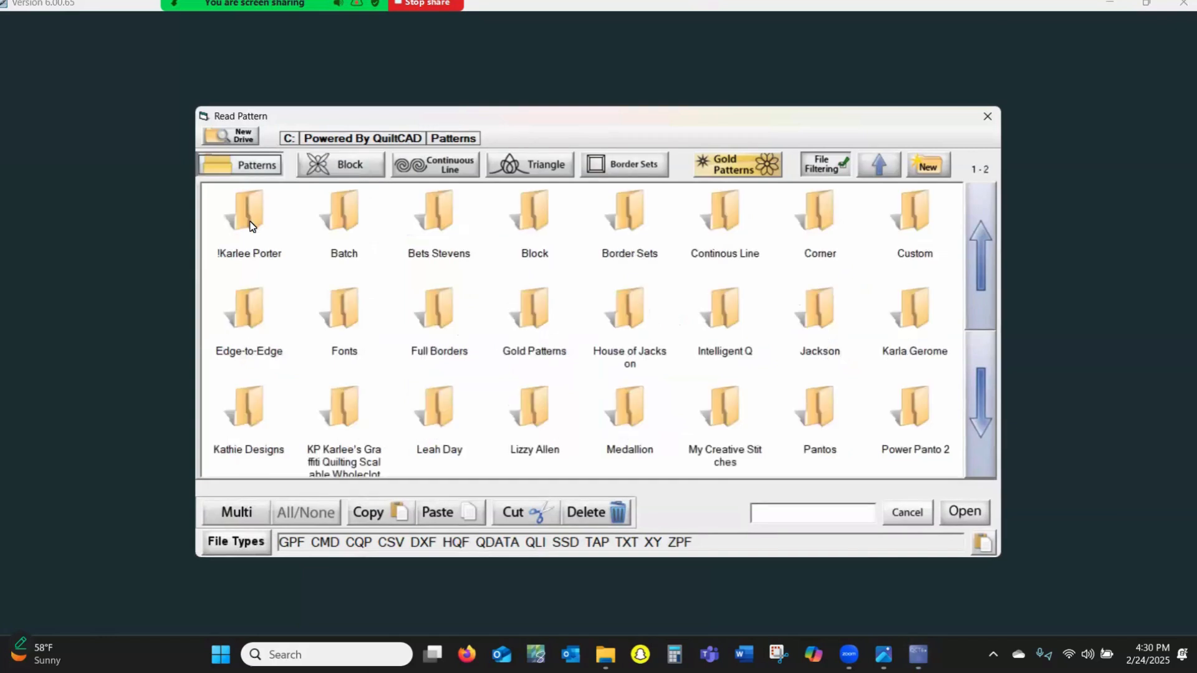
double_click(251, 226)
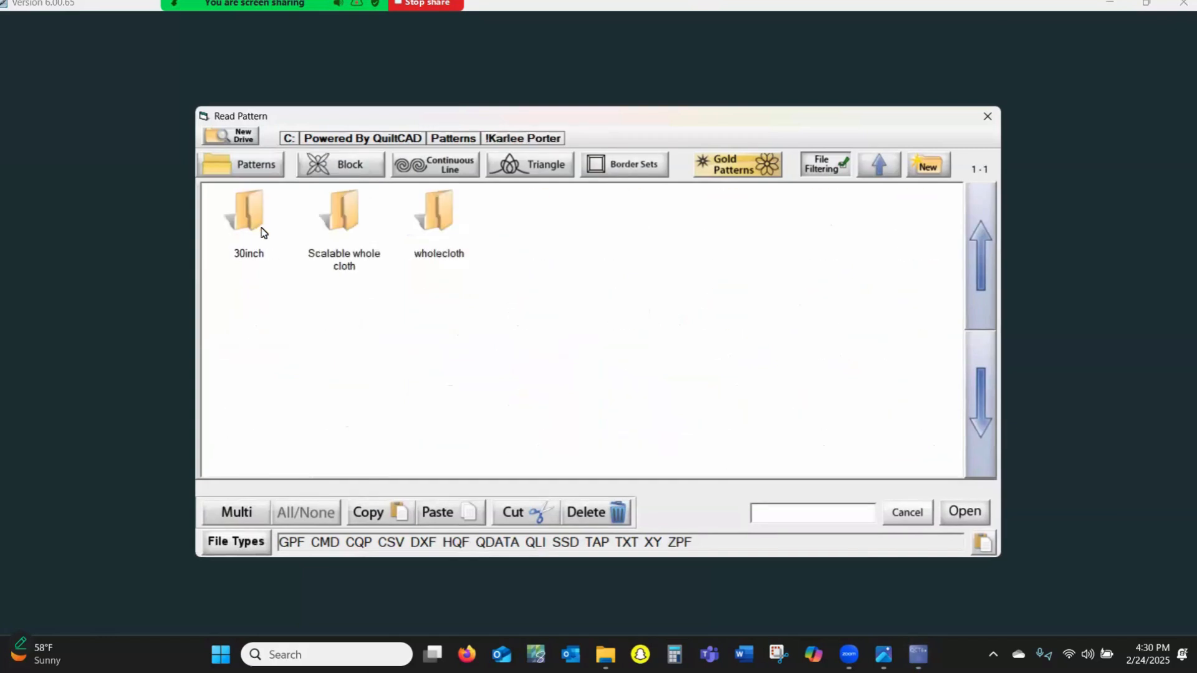
left_click(268, 164)
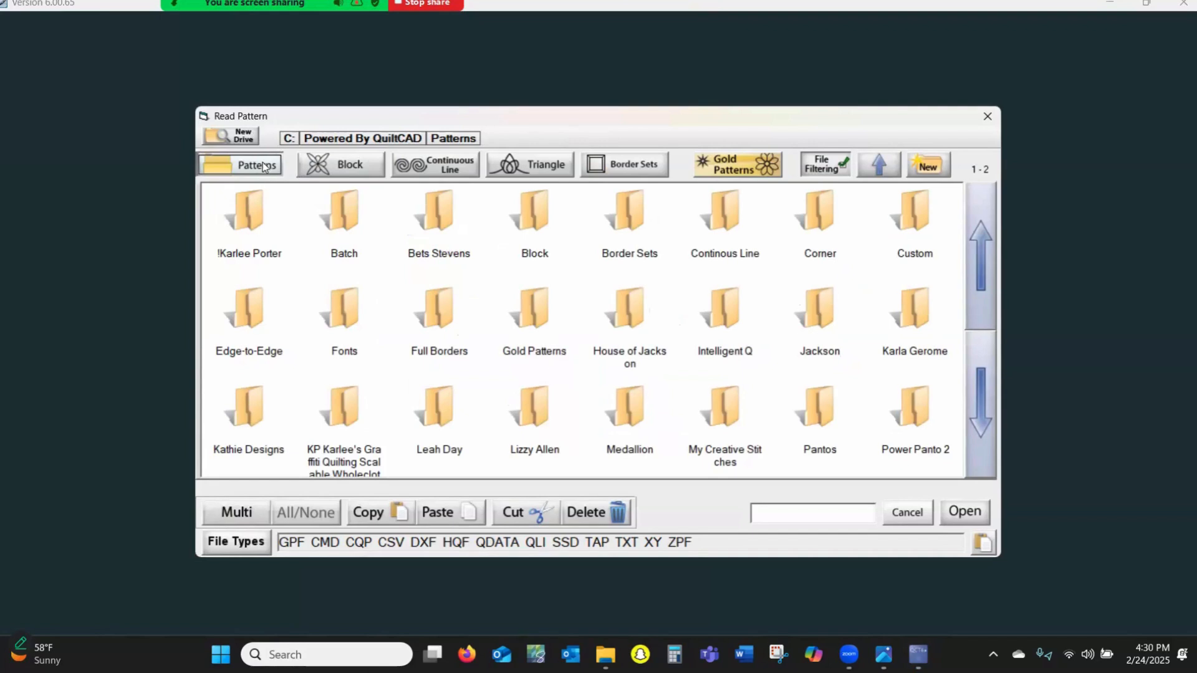
double_click(345, 212)
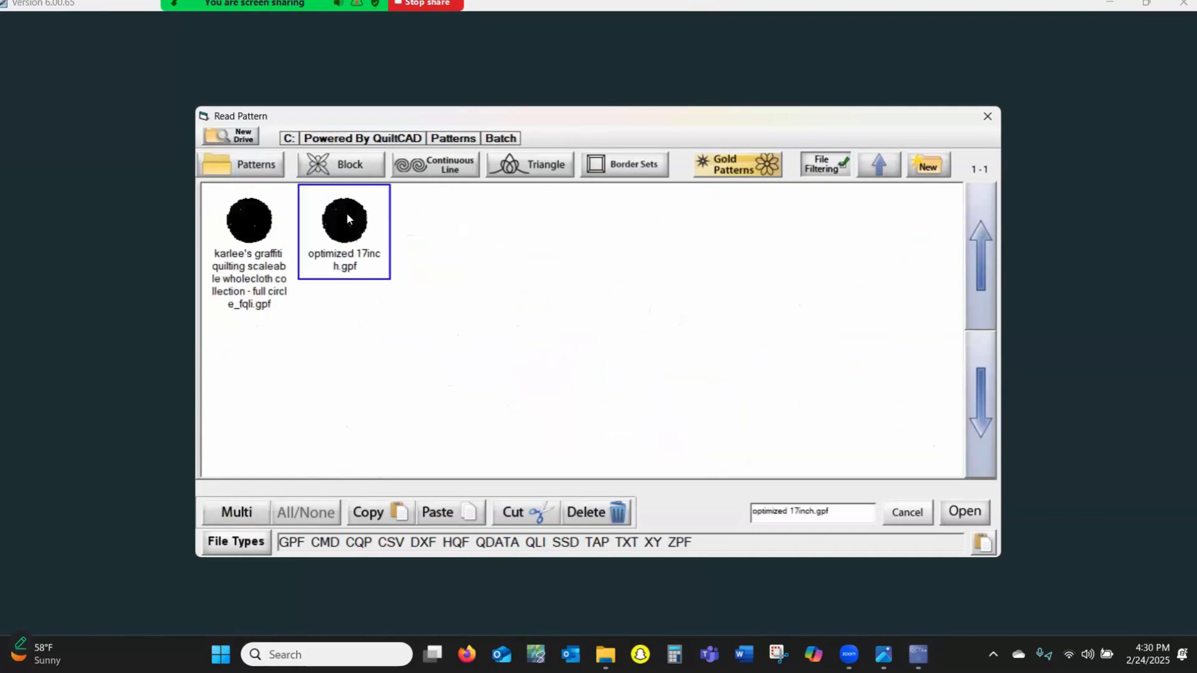
double_click(346, 212)
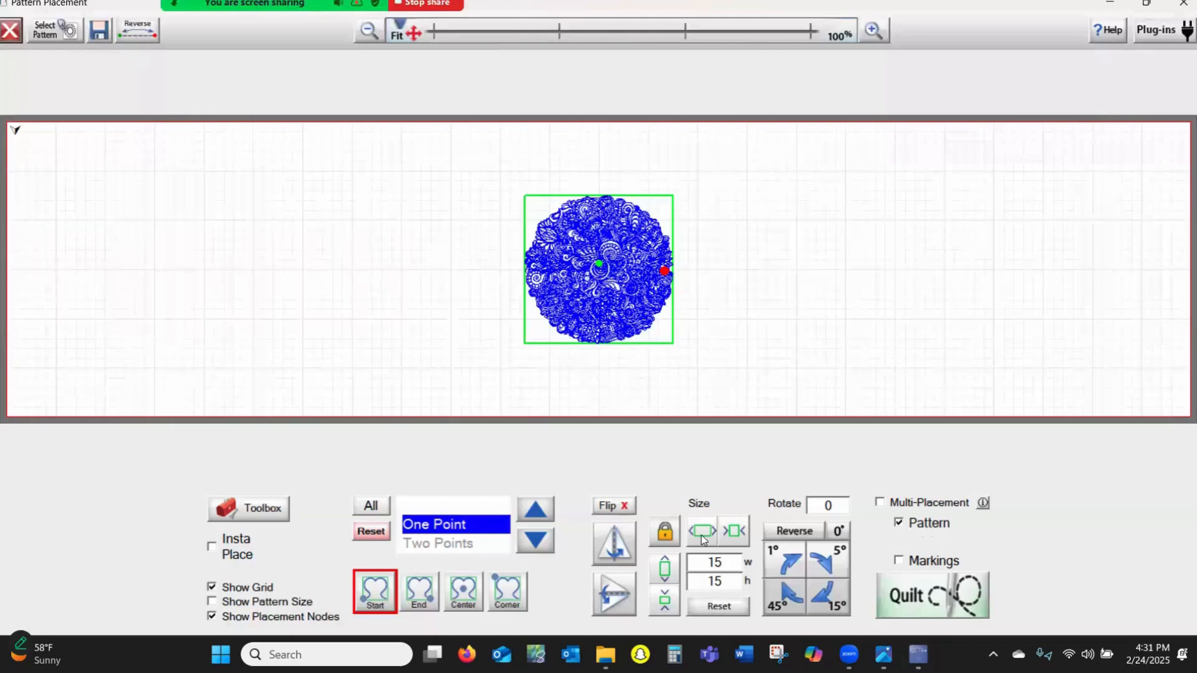
Set the pattern width to 30 with the proportions locked.
left_click(714, 571)
left_click(599, 397)
left_click(537, 448)
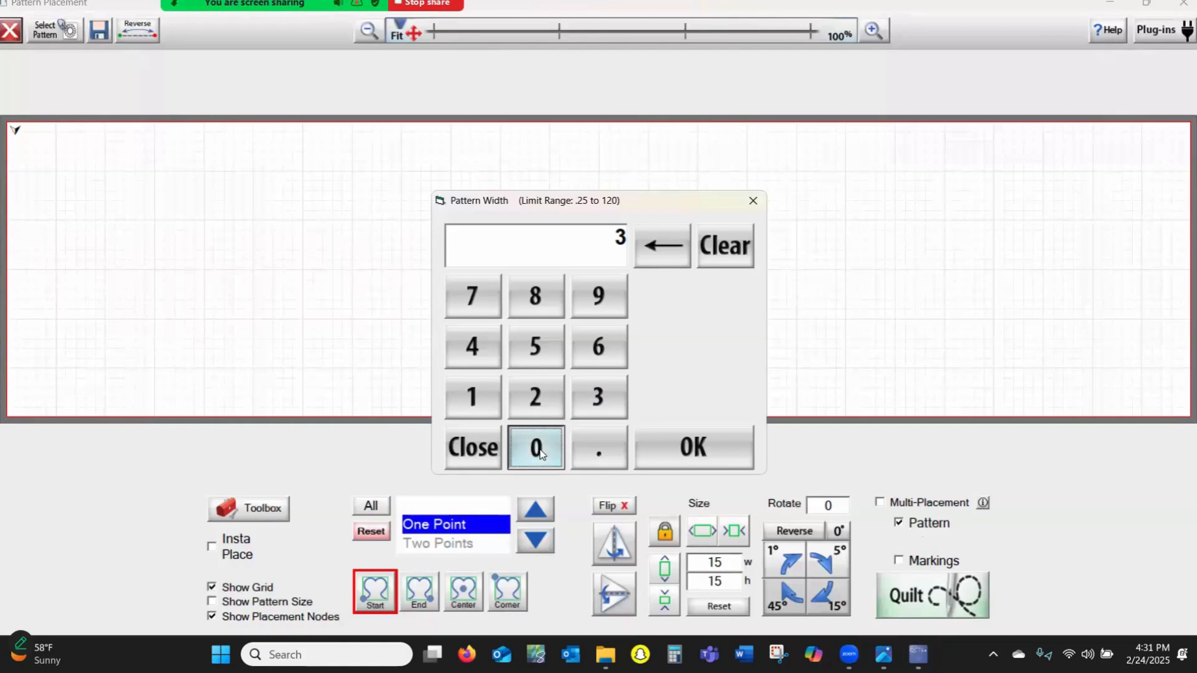
left_click(684, 458)
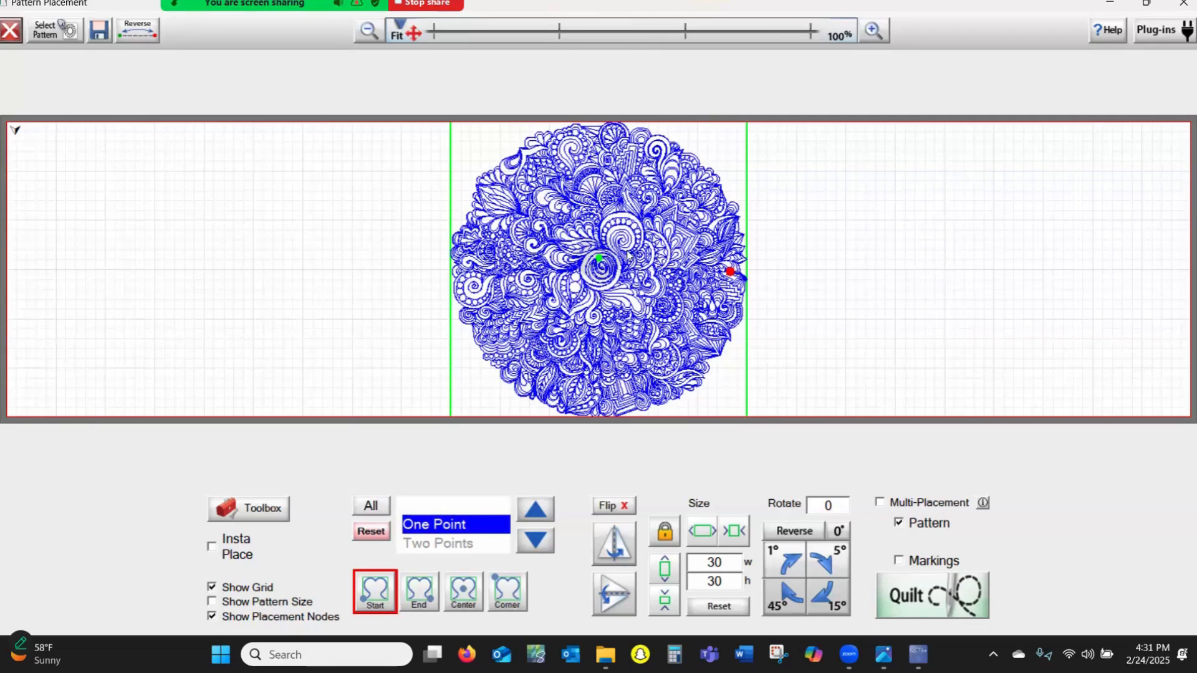
Measure the height of the central spiral circle with the Ruler, from its upper edge to its lower edge.
left_click(873, 32)
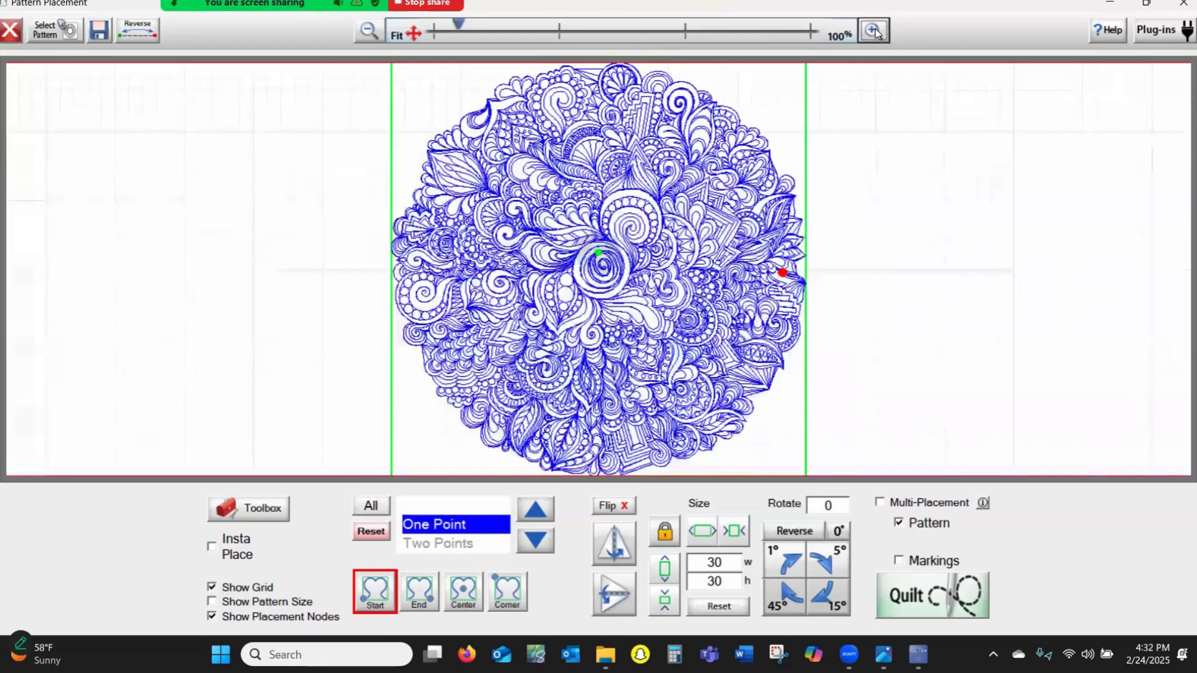
left_click(873, 31)
left_click(873, 32)
left_click(873, 31)
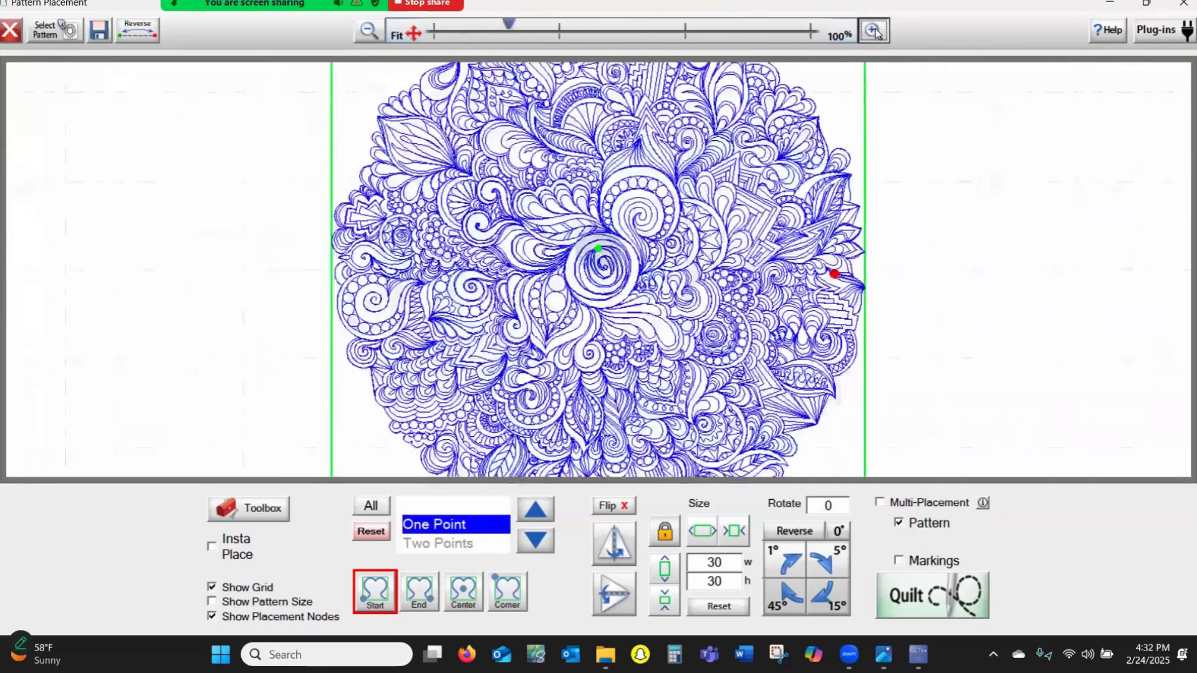
left_click(874, 31)
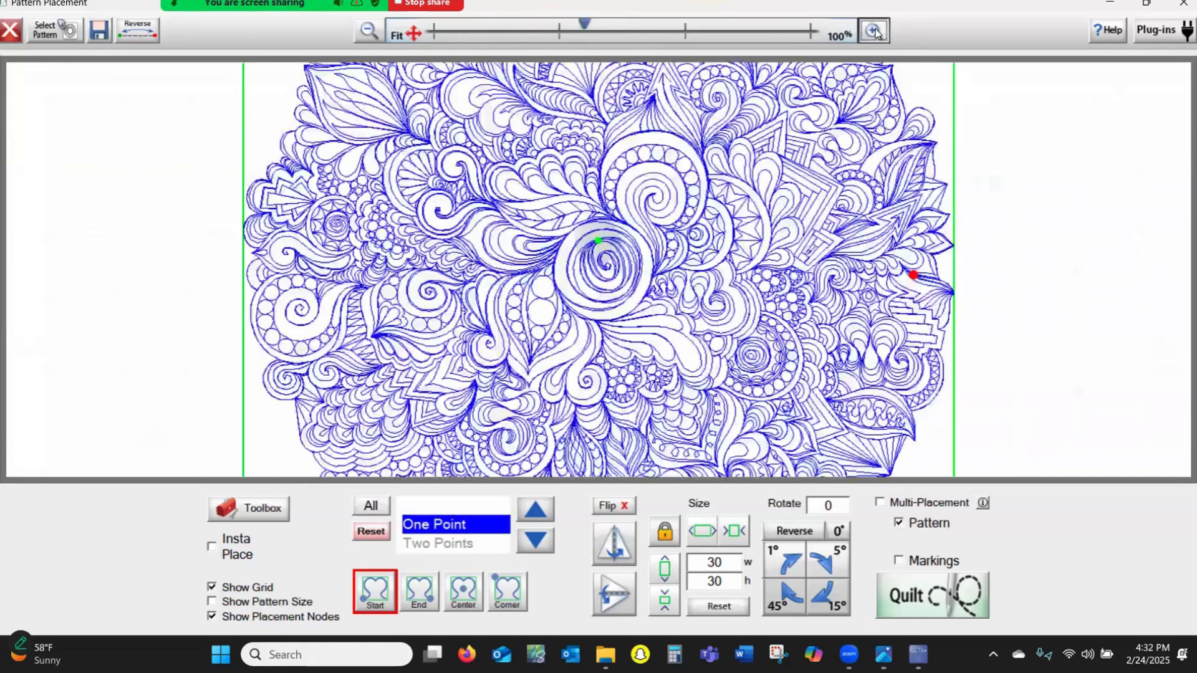
left_click(873, 31)
left_click(810, 36)
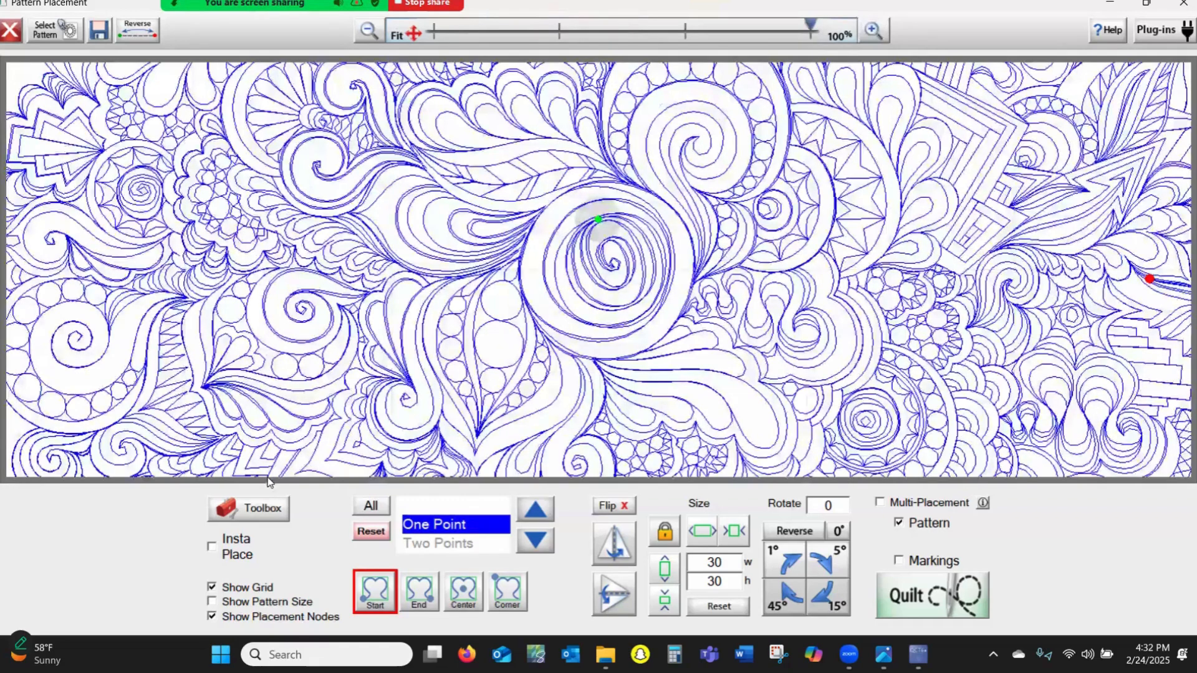
left_click(264, 515)
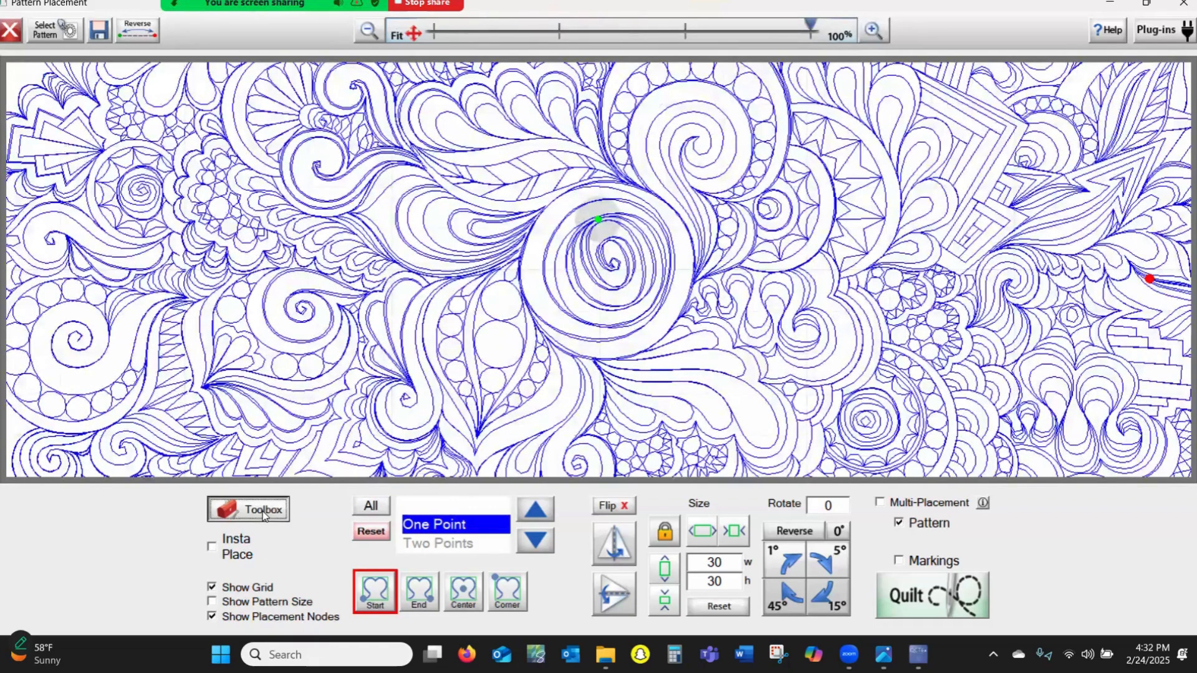
left_click(222, 551)
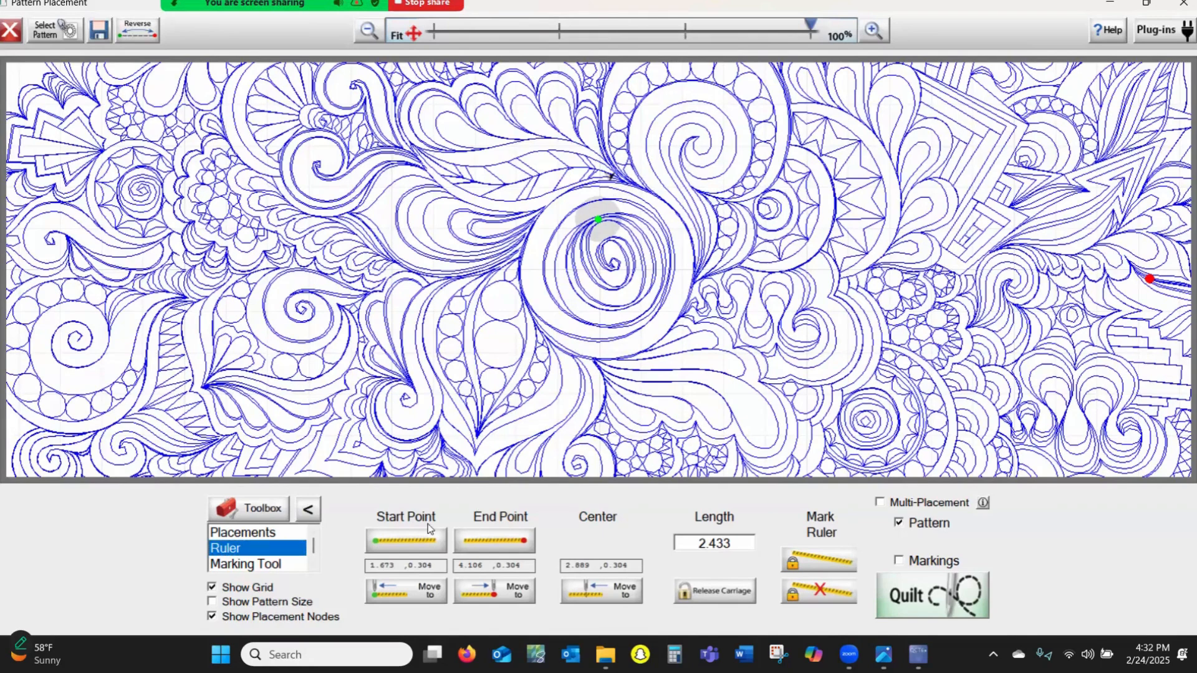
left_click(411, 549)
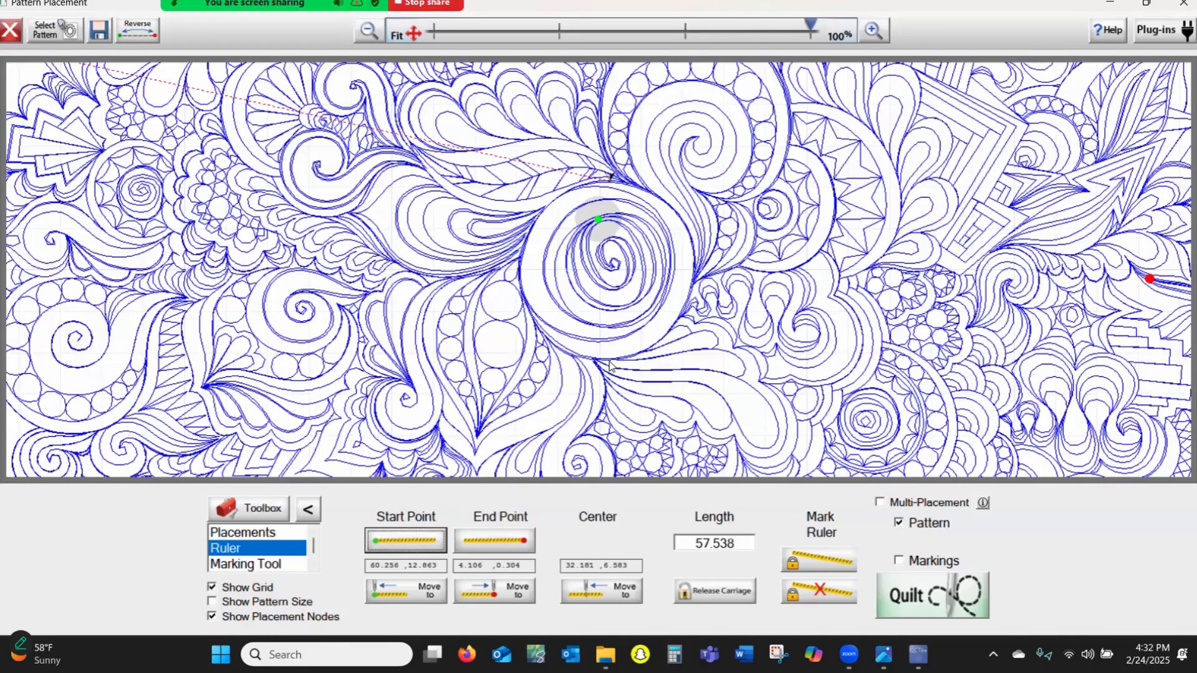
left_click(497, 541)
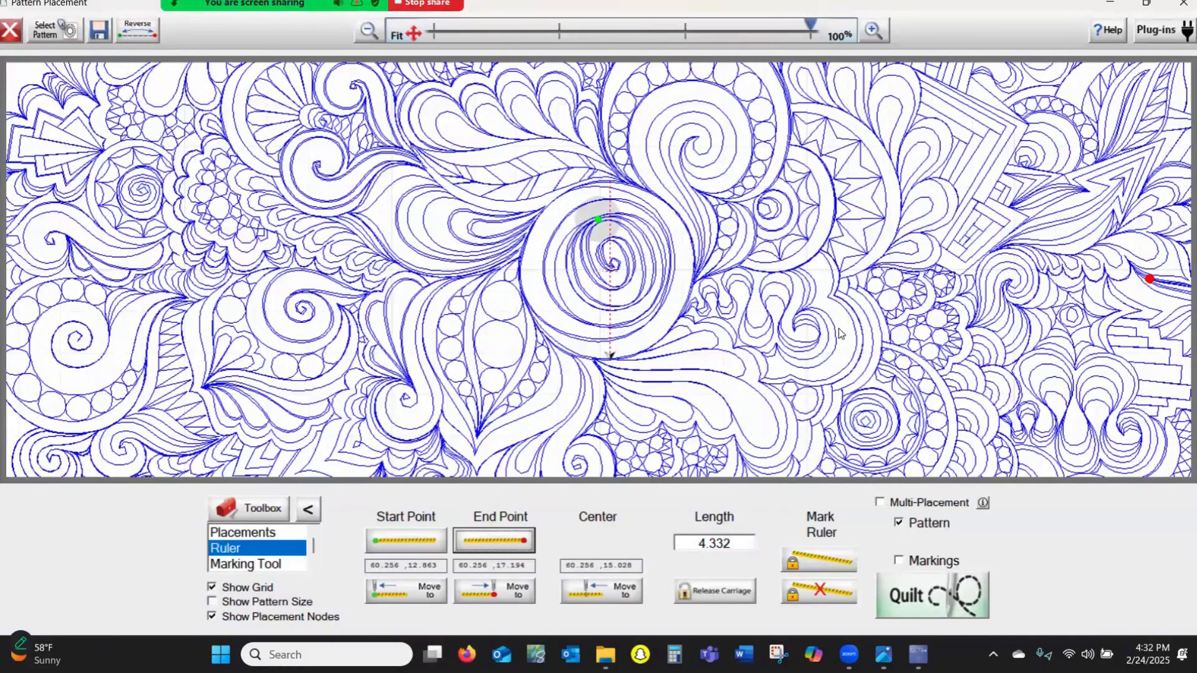
Measure the large spiral motif above the central circle with the Ruler, from its upper edge down to the tip of its tail.
left_click_drag(895, 157, 886, 268)
left_click_drag(886, 226, 889, 199)
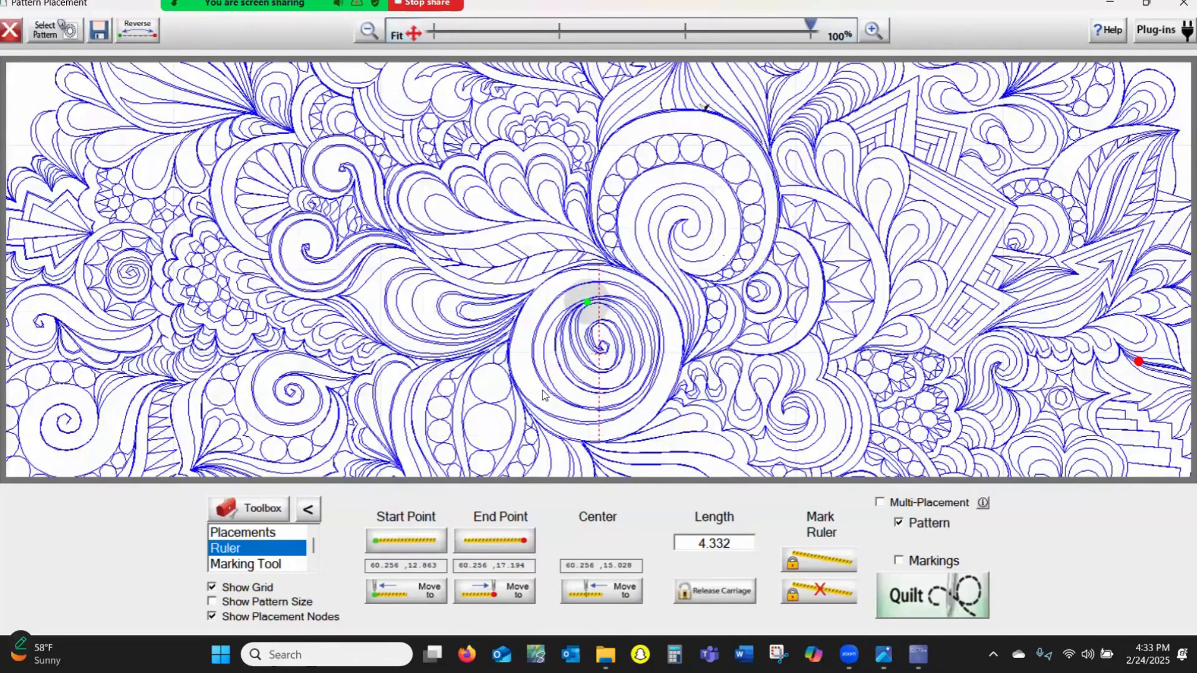
left_click(416, 547)
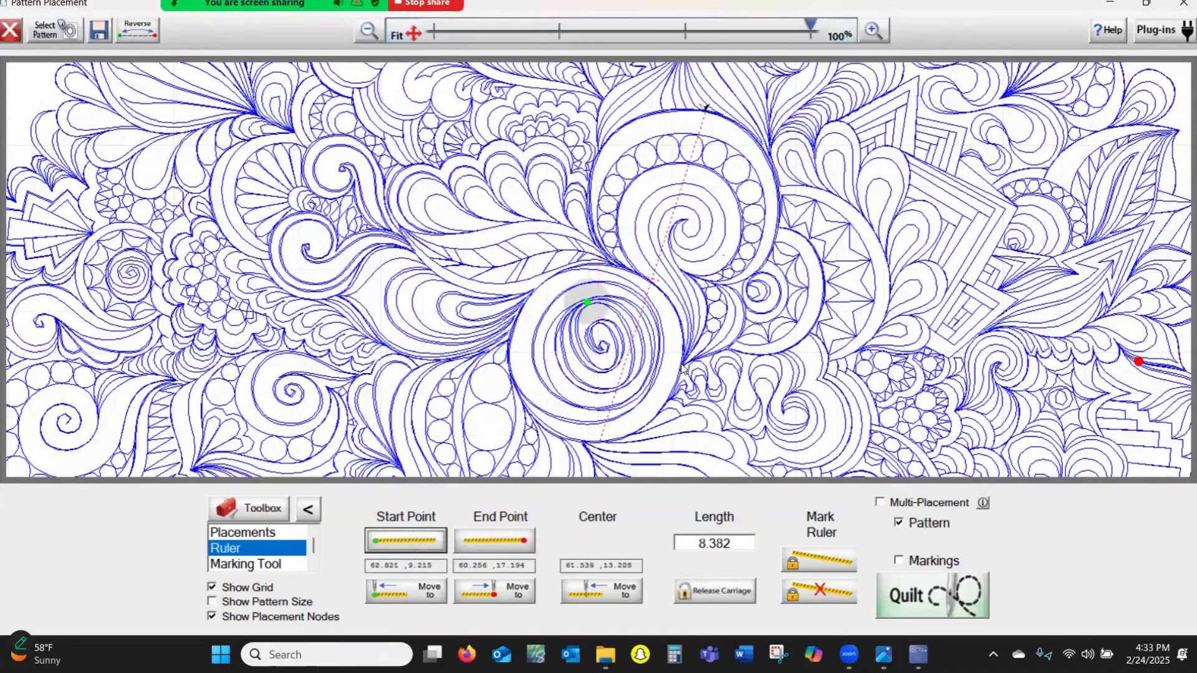
left_click(488, 541)
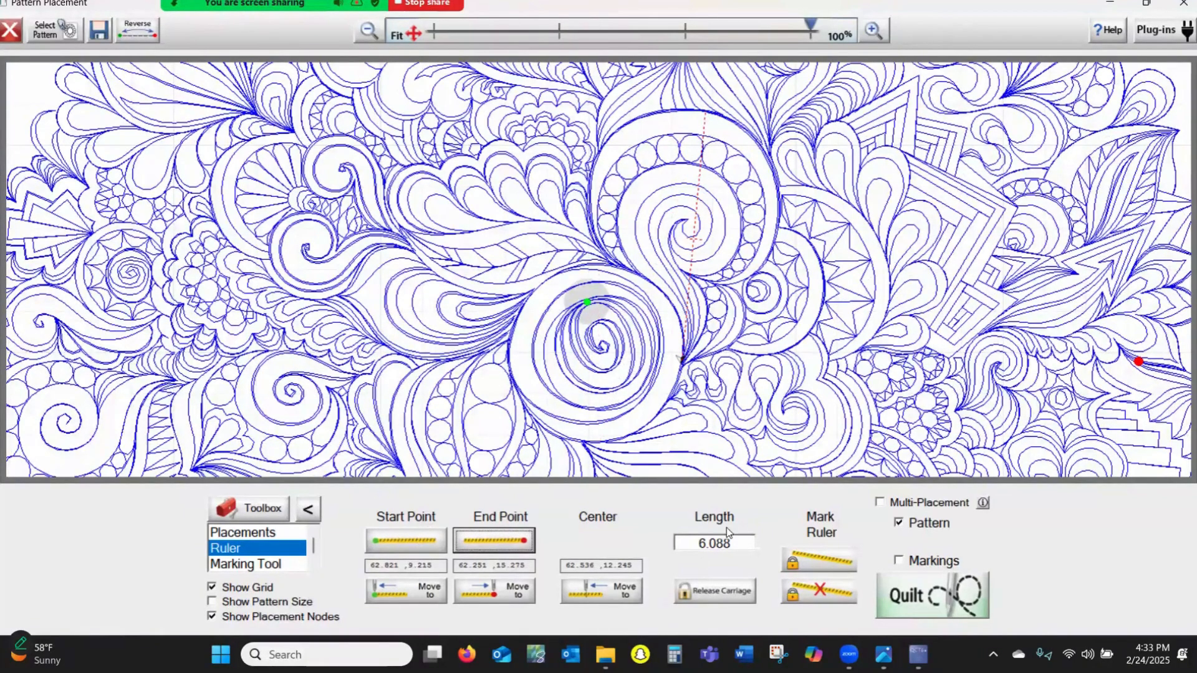
left_click(692, 363)
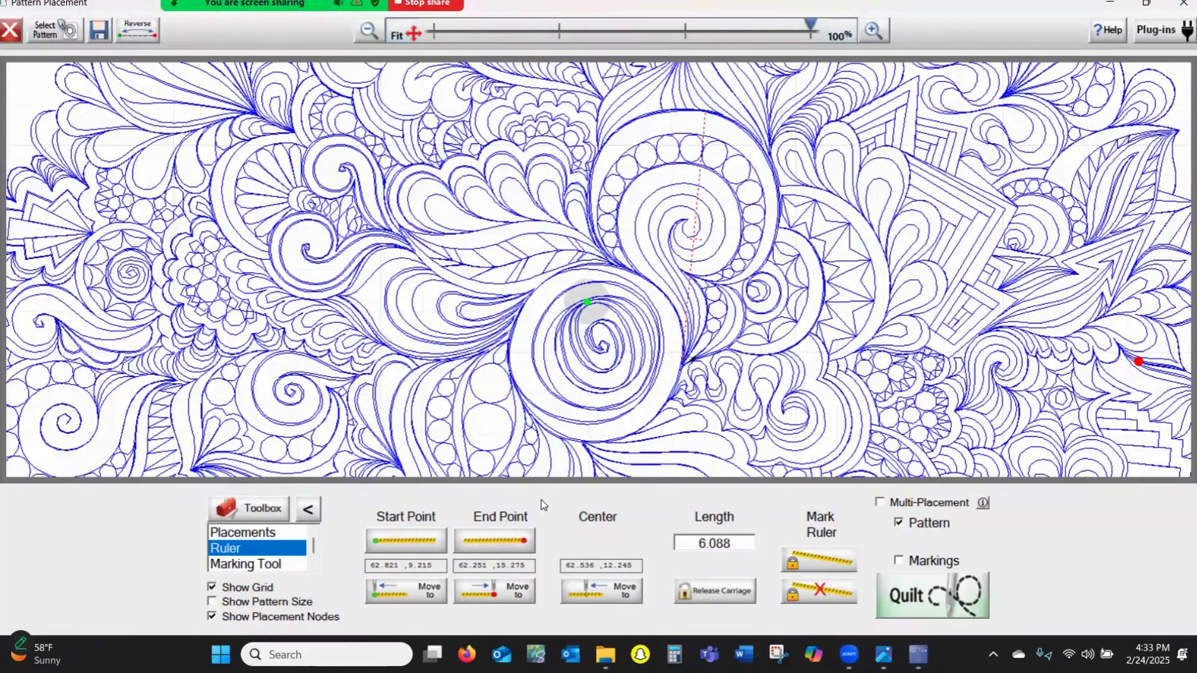
left_click(515, 540)
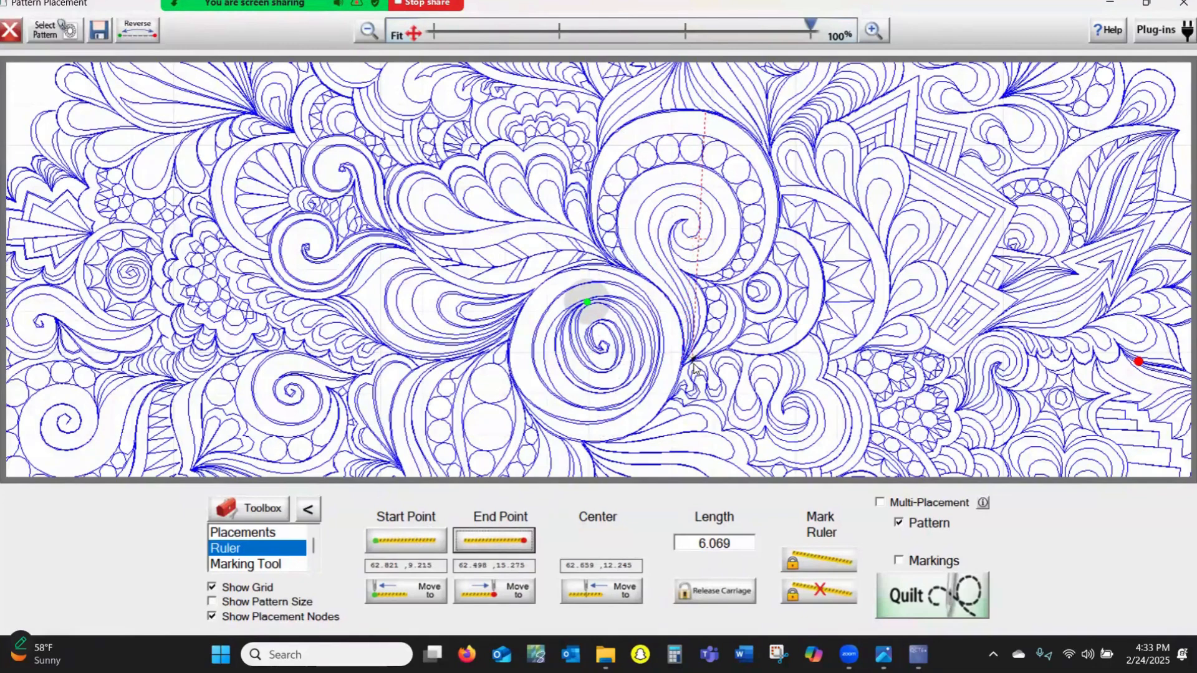
left_click(493, 544)
Examine the upper half of the circular pattern up to its top edge.
left_click(368, 32)
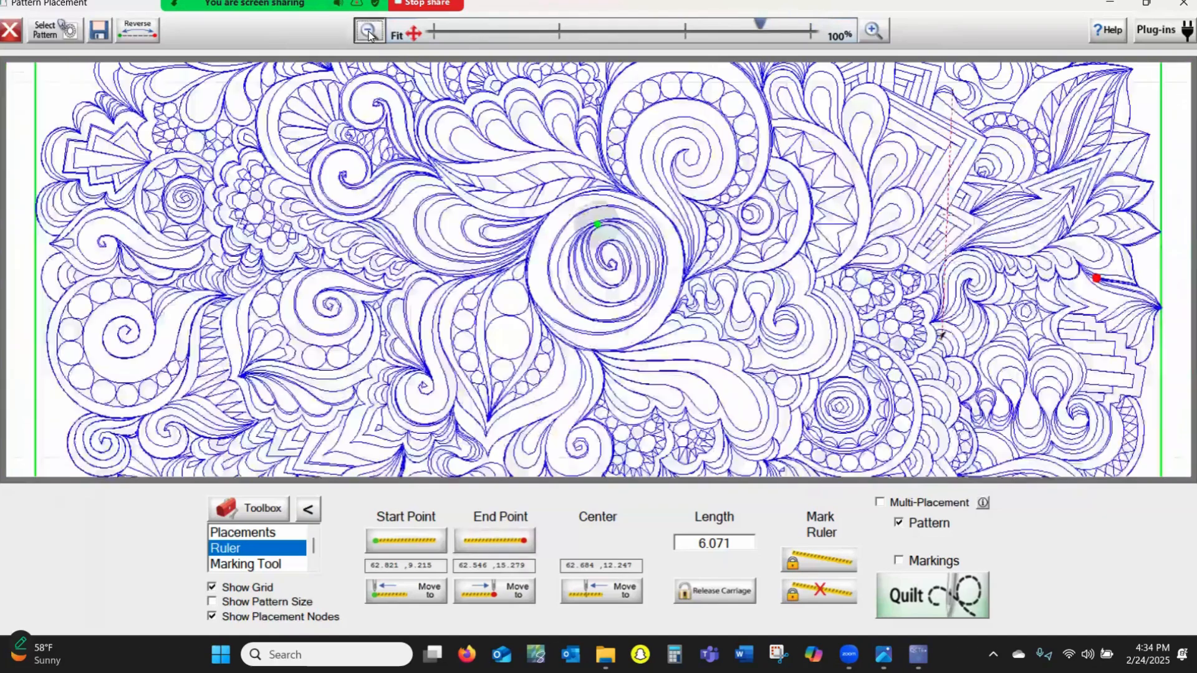
left_click(369, 32)
left_click(368, 33)
left_click(368, 33)
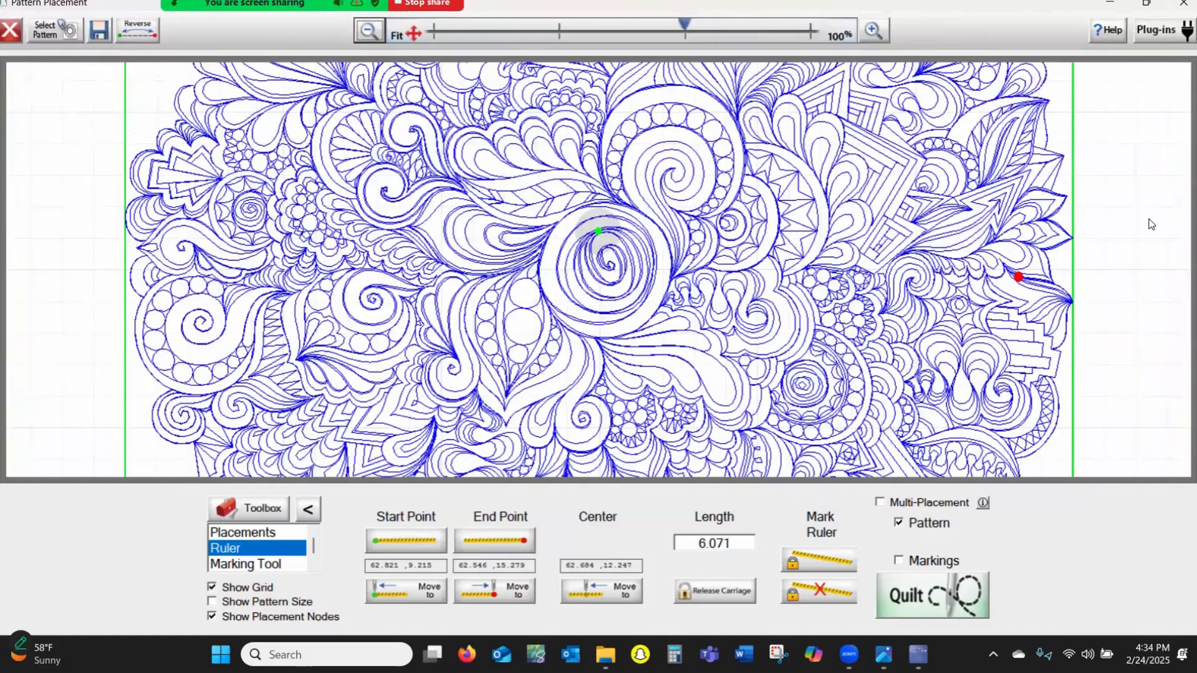
scroll(829, 337, "up", 3)
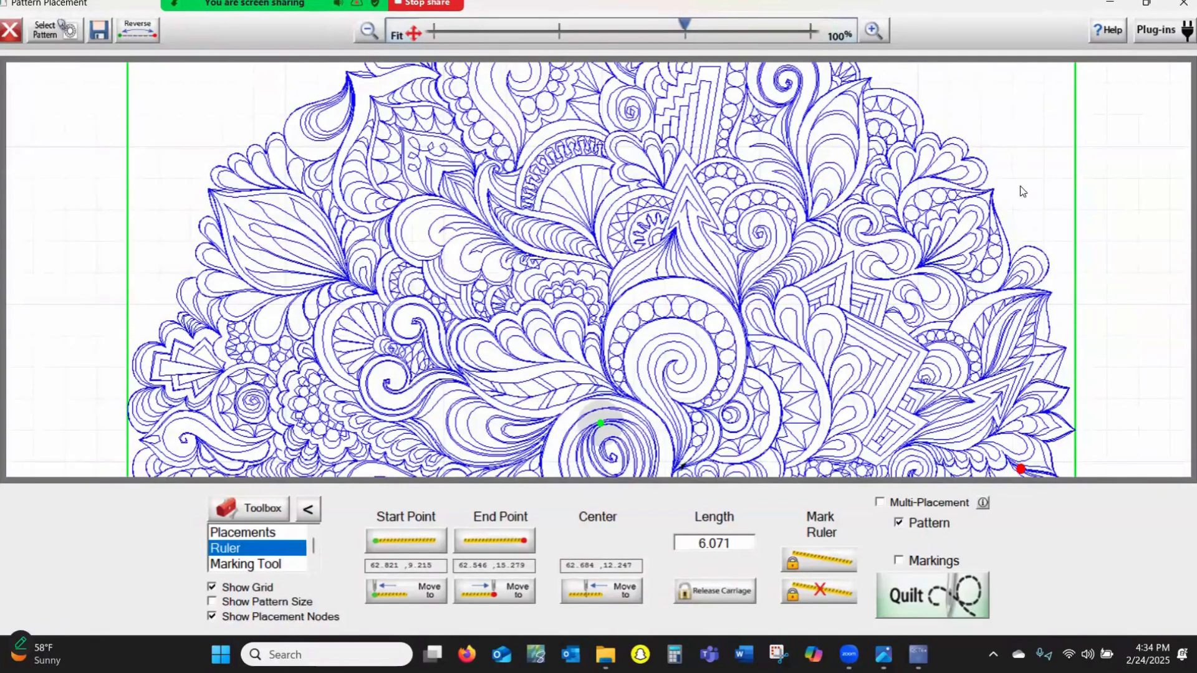
left_click_drag(1017, 197, 1029, 275)
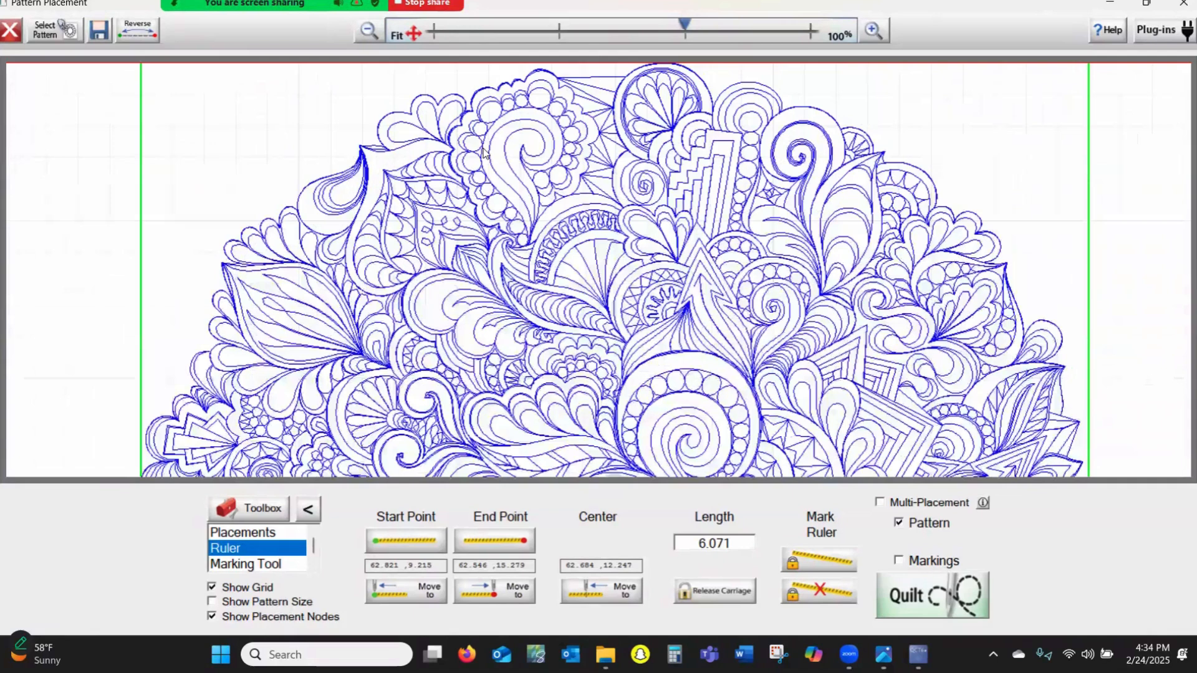